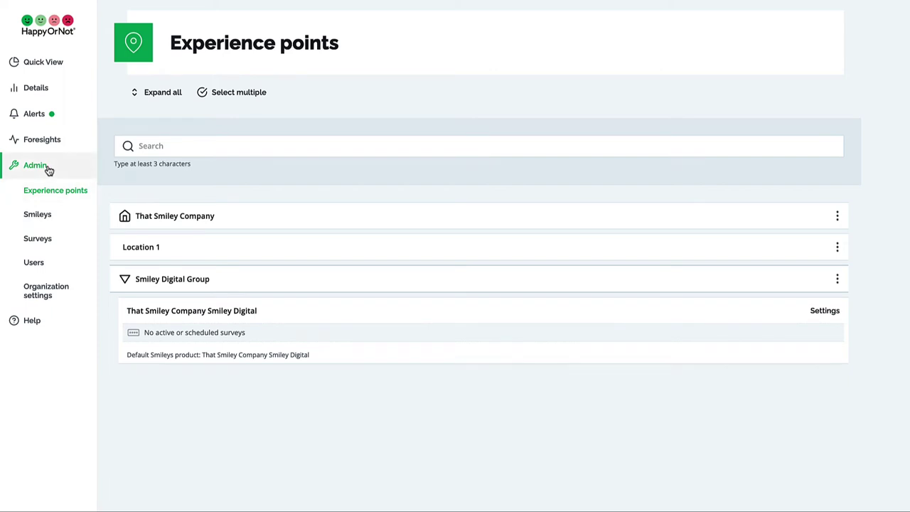
Step: From the Surveys page, start a brand-new survey to get a blank Add new survey form
{"action": "left_click", "coordinate": [39, 239]}
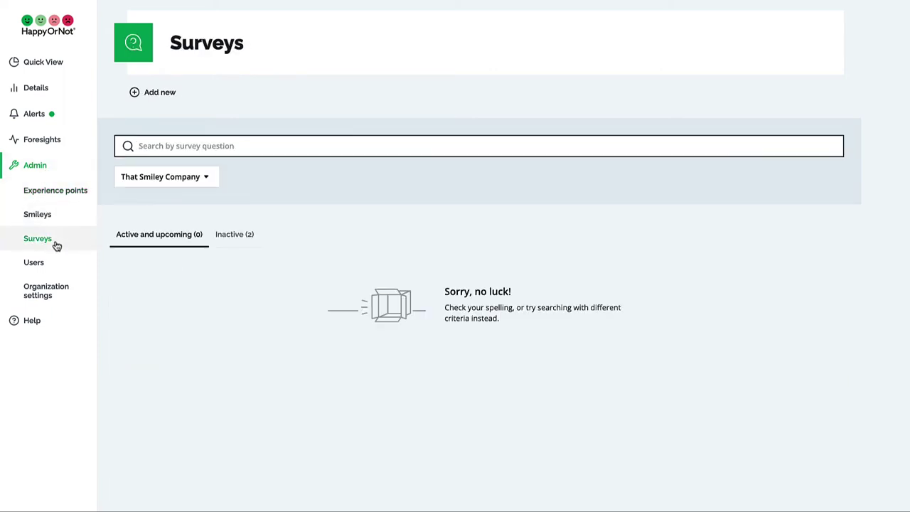
{"action": "left_click", "coordinate": [157, 93]}
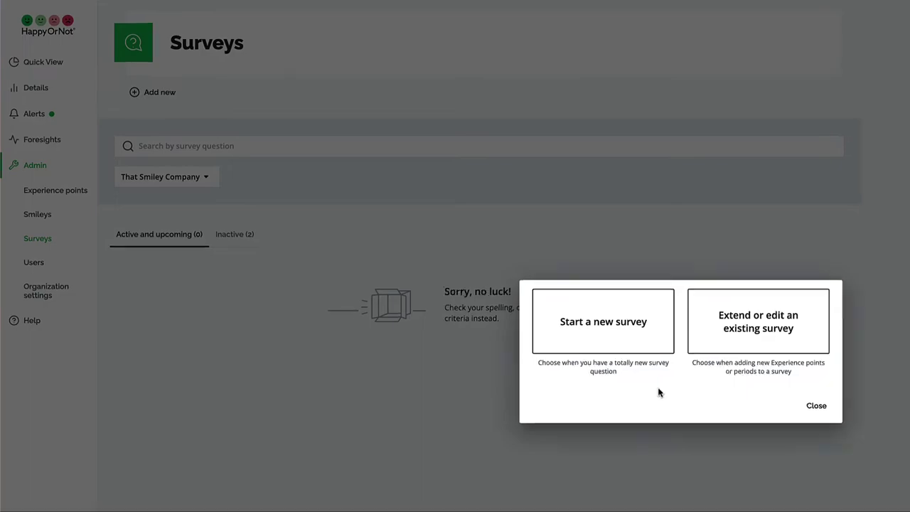
{"action": "left_click", "coordinate": [633, 344]}
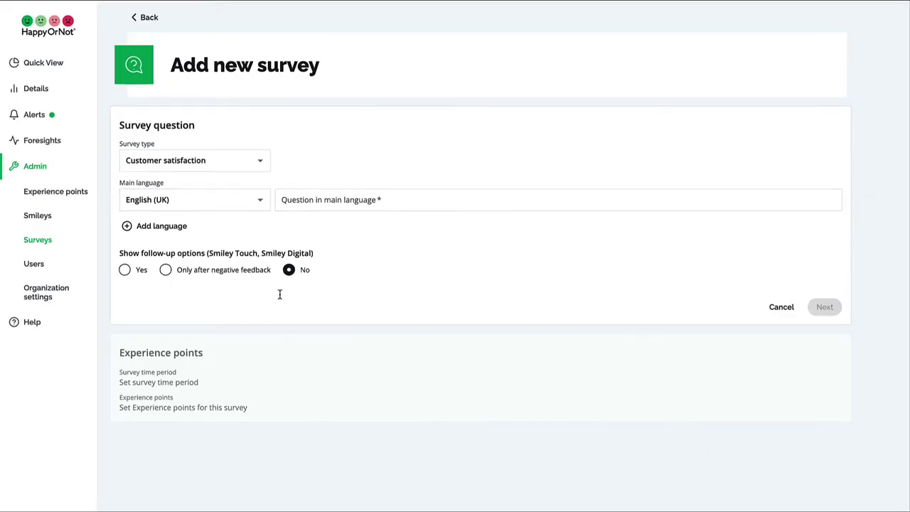
Step: Keep Customer satisfaction as the survey type and switch the main language from English (UK) to English (US)
{"action": "left_click", "coordinate": [225, 163]}
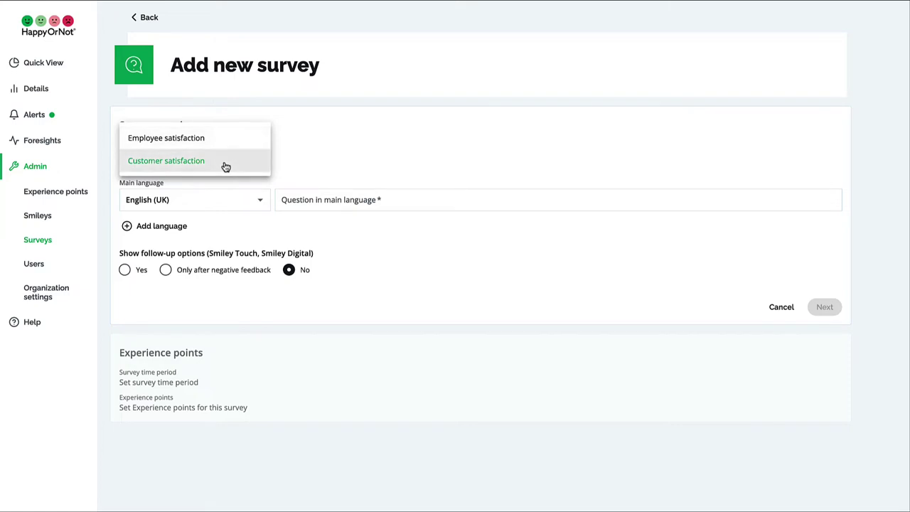
{"action": "left_click", "coordinate": [225, 166]}
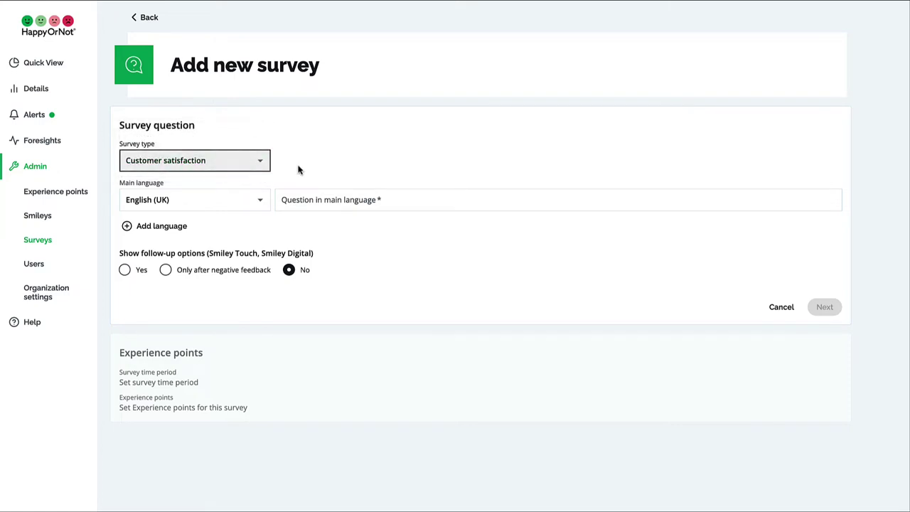
{"action": "left_click", "coordinate": [260, 201]}
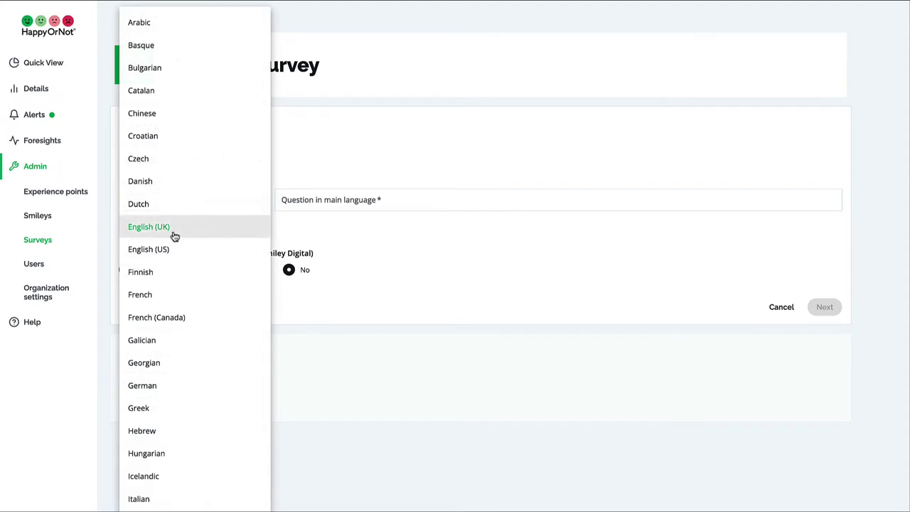
{"action": "left_click", "coordinate": [164, 252]}
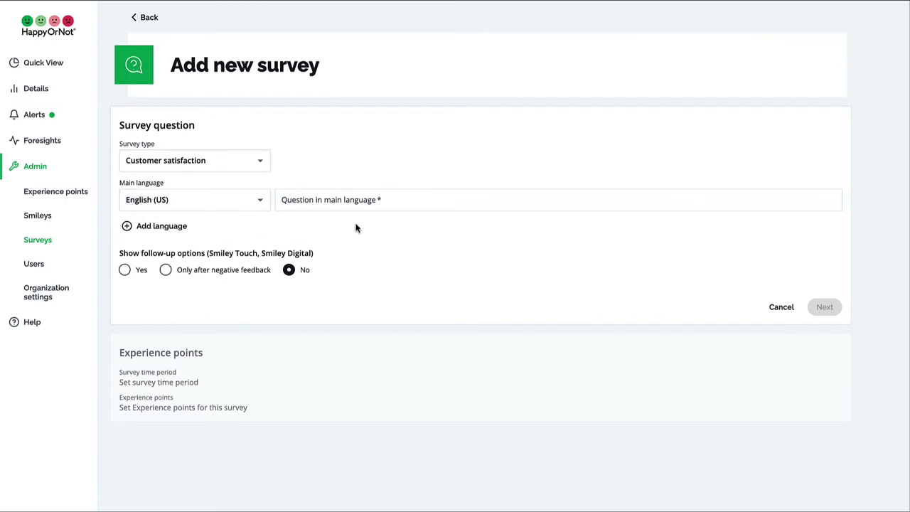
Step: Paste 'How happy are you with our service?' into the Question in main language field
{"action": "left_click", "coordinate": [358, 199]}
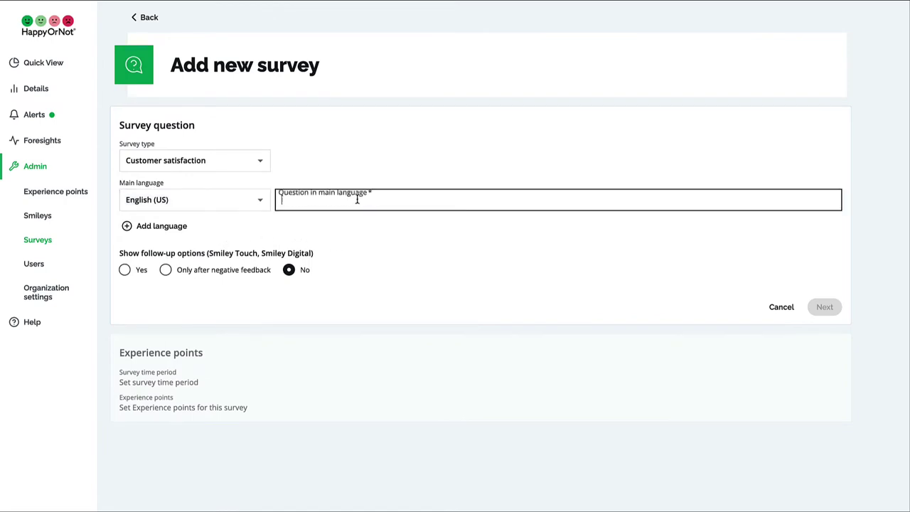
{"action": "type", "text": "How happy are you with our service?"}
{"action": "left_click", "coordinate": [388, 227]}
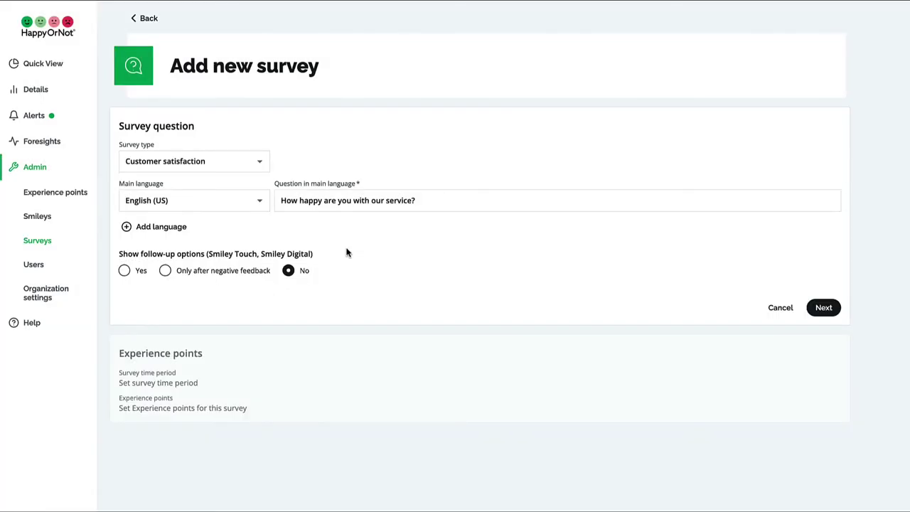
Step: Set Show follow-up options to Yes and scroll down to the follow-up options list
{"action": "left_click", "coordinate": [125, 271]}
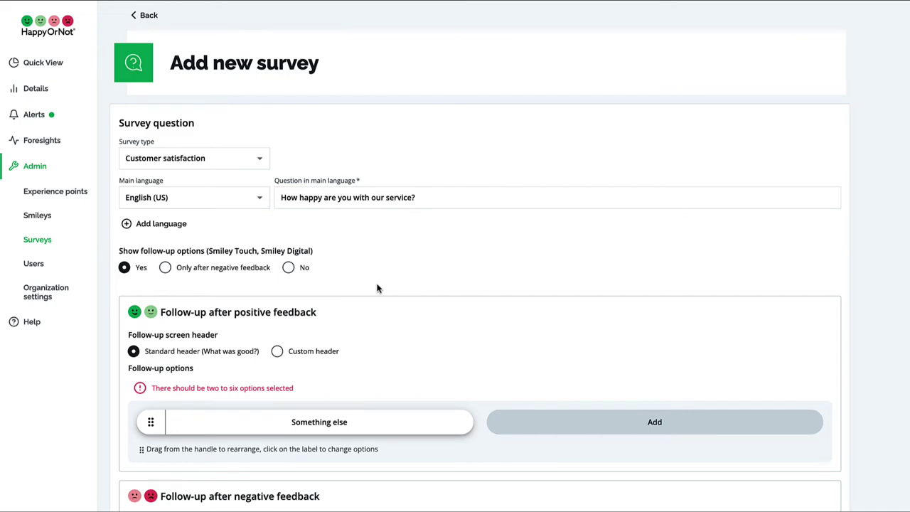
{"action": "scroll", "coordinate": [377, 288], "scroll_direction": "down", "scroll_amount": 1}
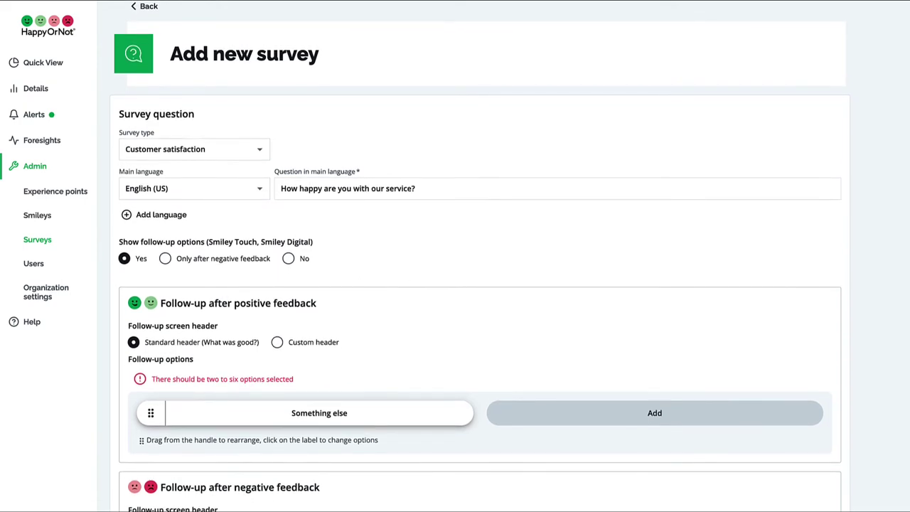
{"action": "scroll", "coordinate": [377, 287], "scroll_direction": "down", "scroll_amount": 1}
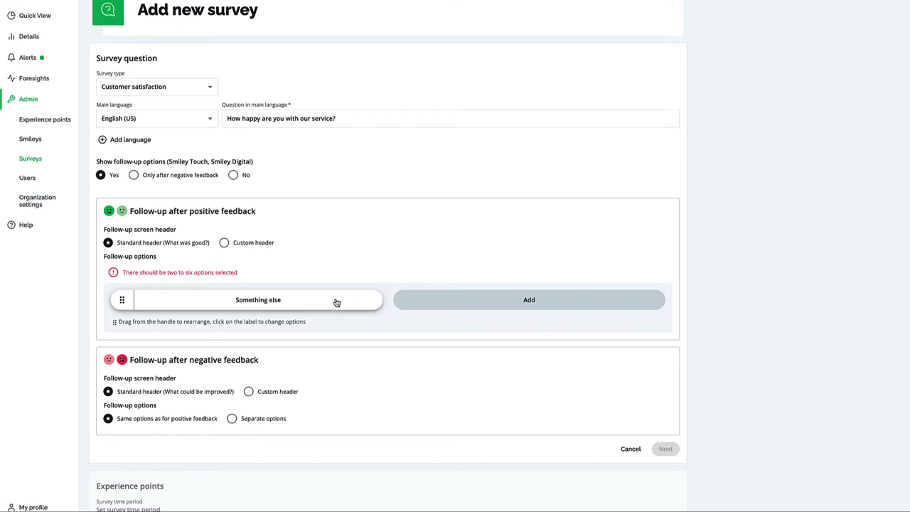
Step: Add Pricing, Product selection and Service as follow-up options, then move Something else to the end
{"action": "left_click", "coordinate": [502, 304]}
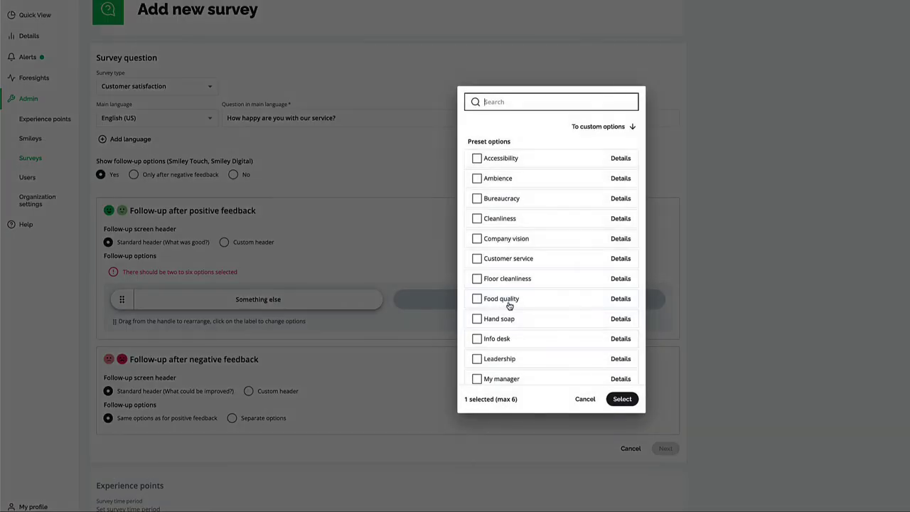
{"action": "scroll", "coordinate": [509, 306], "scroll_direction": "down", "scroll_amount": 1}
{"action": "scroll", "coordinate": [509, 306], "scroll_direction": "down", "scroll_amount": 3}
{"action": "left_click", "coordinate": [477, 248]}
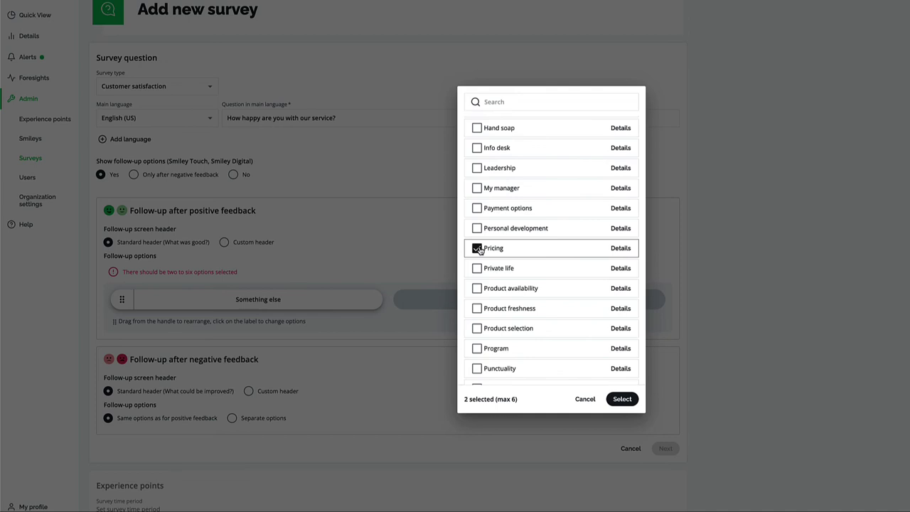
{"action": "left_click", "coordinate": [476, 328]}
{"action": "scroll", "coordinate": [561, 333], "scroll_direction": "down", "scroll_amount": 5}
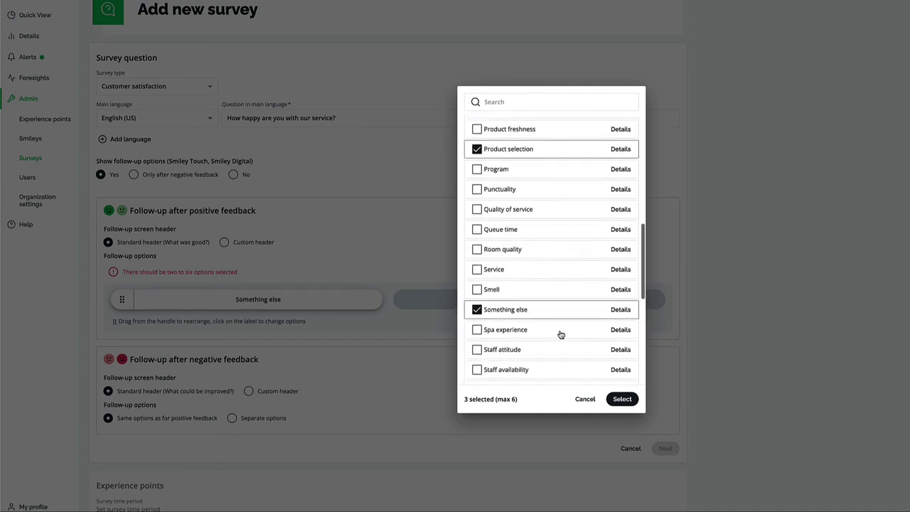
{"action": "left_click", "coordinate": [476, 258]}
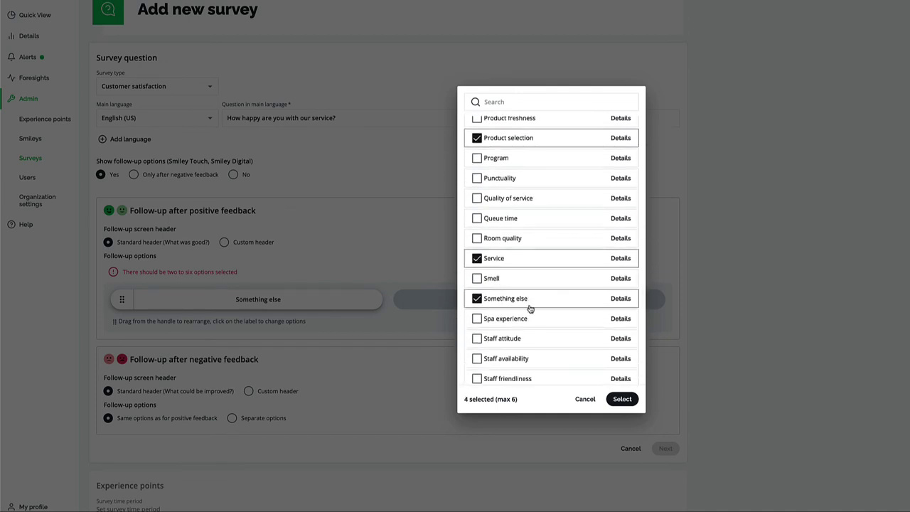
{"action": "left_click", "coordinate": [620, 399]}
{"action": "left_click_drag", "start_coordinate": [122, 282], "coordinate": [414, 315]}
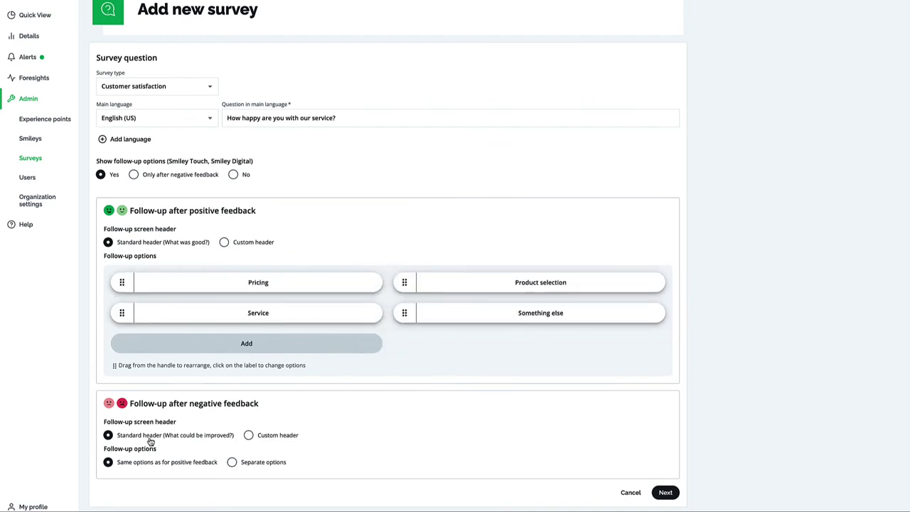
Step: Continue to scheduling and confirm 16 March 2022 as the start date, leaving the end date indefinite
{"action": "left_click", "coordinate": [664, 492]}
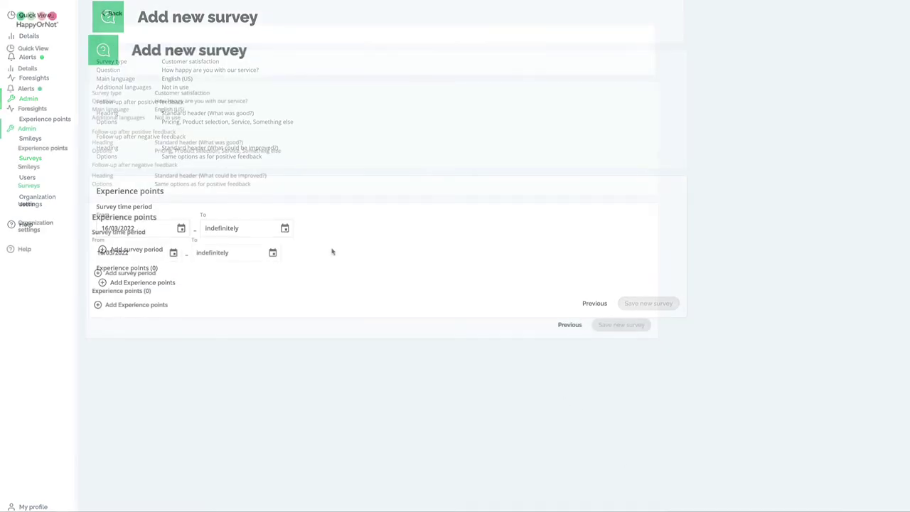
{"action": "left_click", "coordinate": [174, 254]}
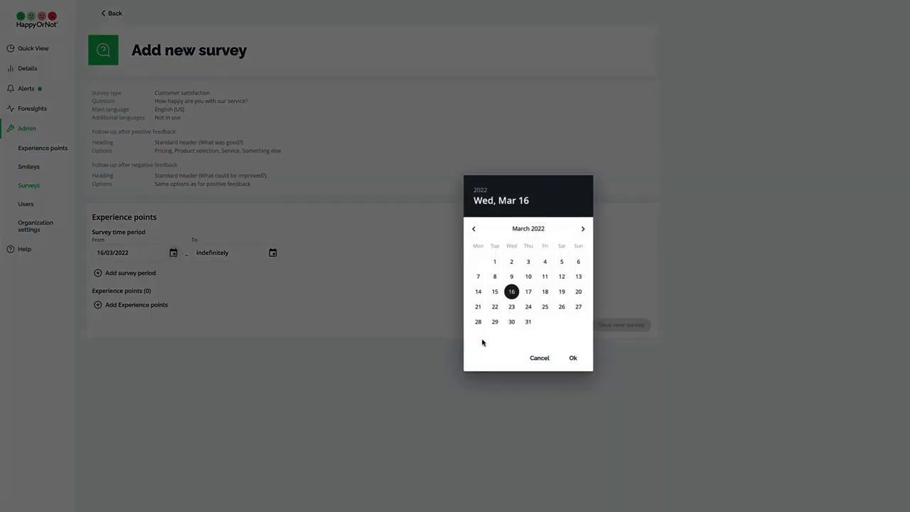
{"action": "left_click", "coordinate": [574, 359]}
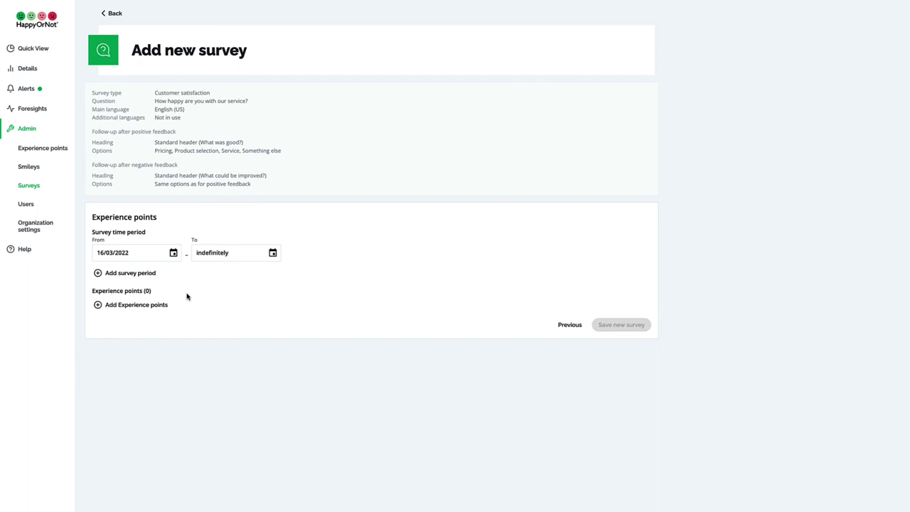
Step: Assign That Smiley Company Smiley Digital from Smiley Digital Group as the survey's experience point
{"action": "left_click", "coordinate": [164, 305]}
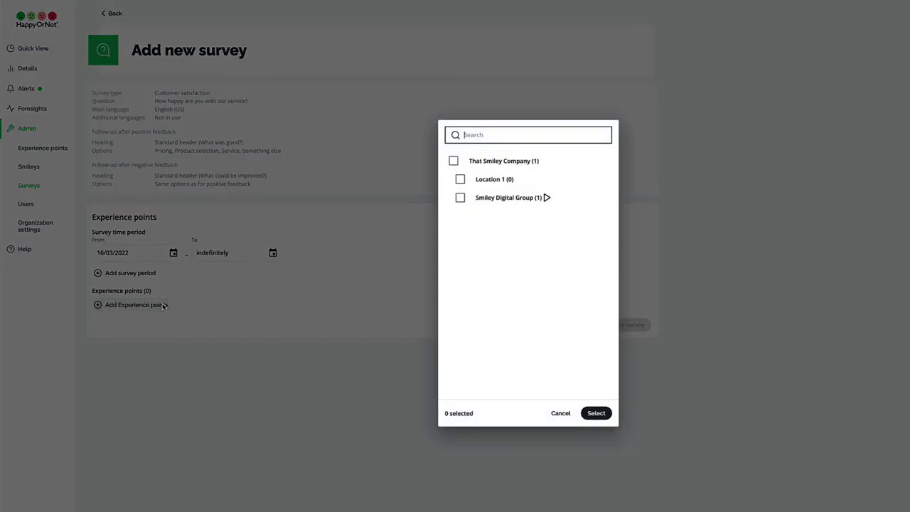
{"action": "left_click", "coordinate": [547, 198]}
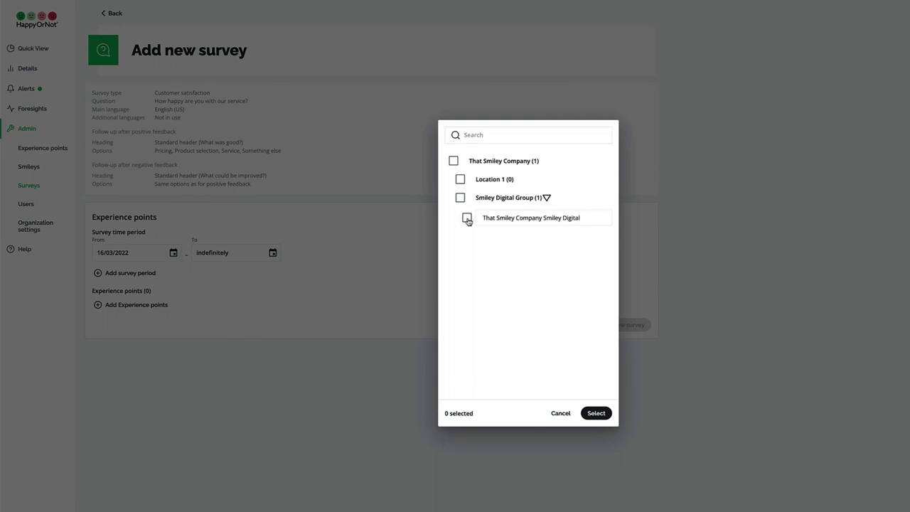
{"action": "left_click", "coordinate": [467, 218]}
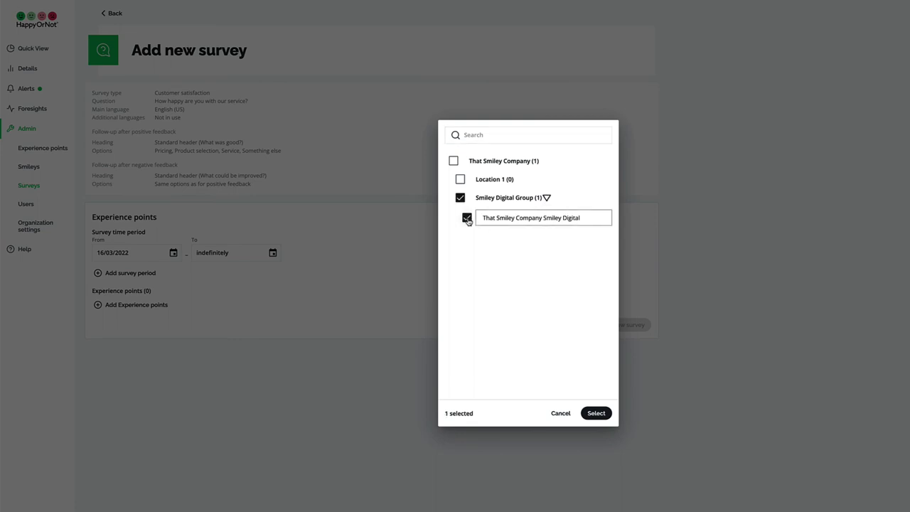
{"action": "left_click", "coordinate": [595, 417]}
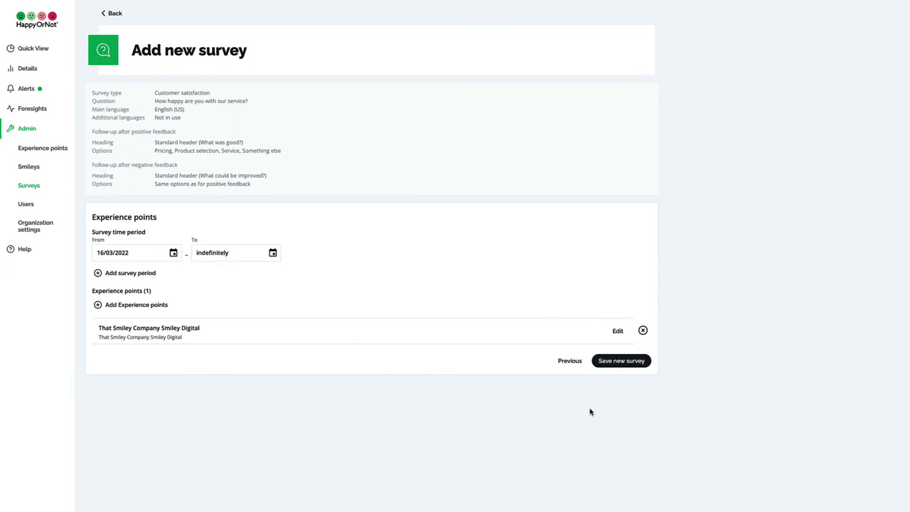
Step: Save the new survey with its 16/03/2022-to-indefinitely schedule
{"action": "left_click", "coordinate": [609, 365]}
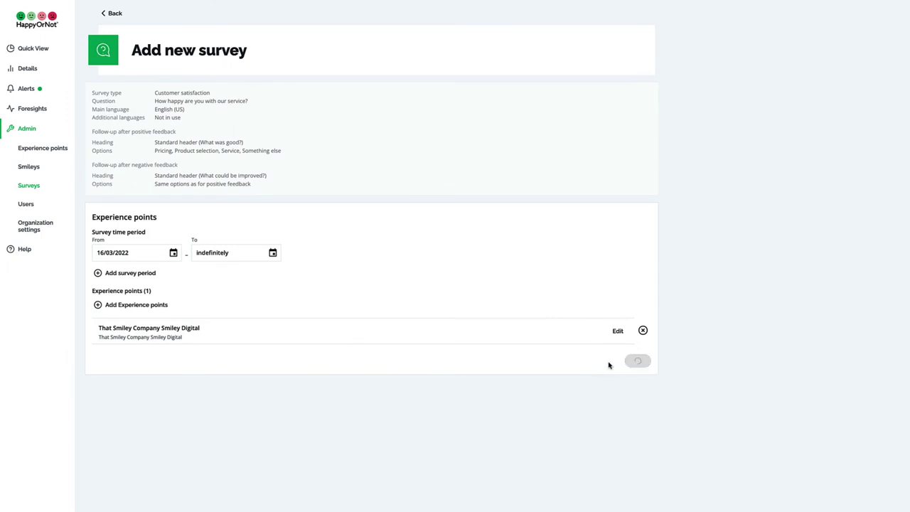